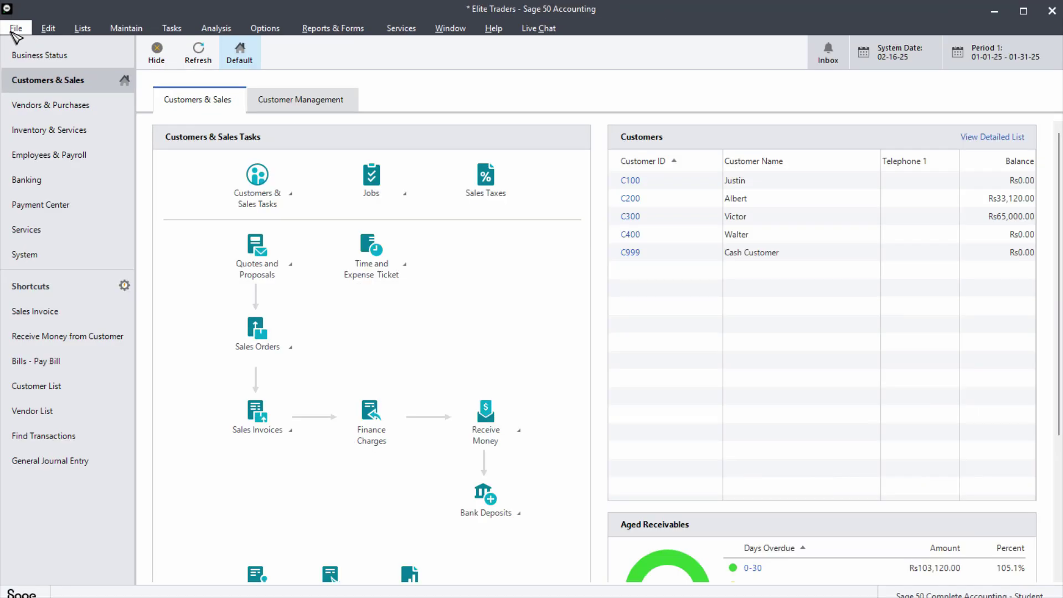
# Close the current company and start setting up a new one.
pyautogui.click(14, 30)
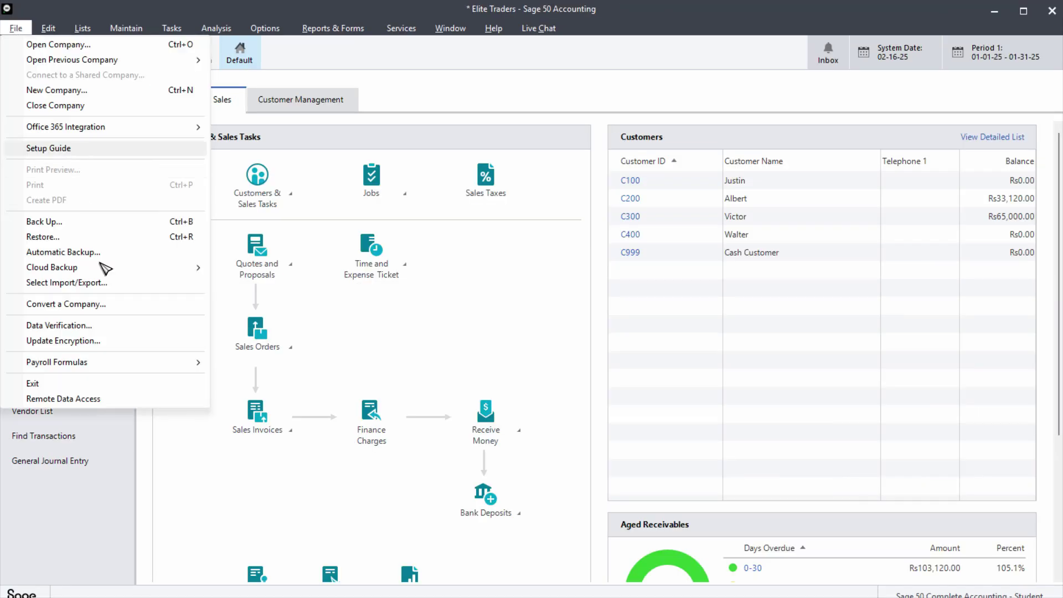
pyautogui.click(43, 108)
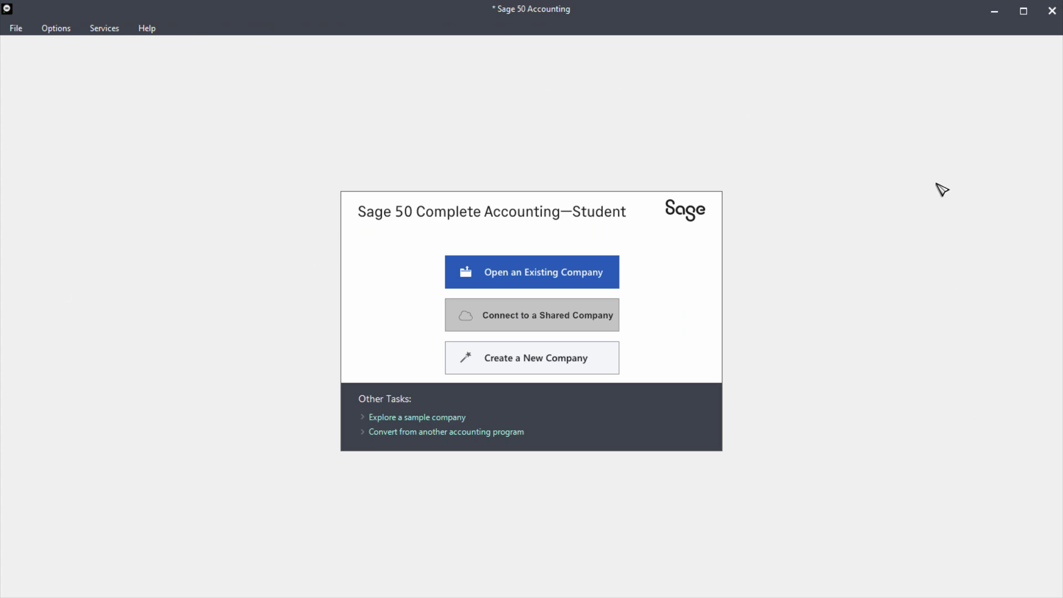
pyautogui.click(532, 357)
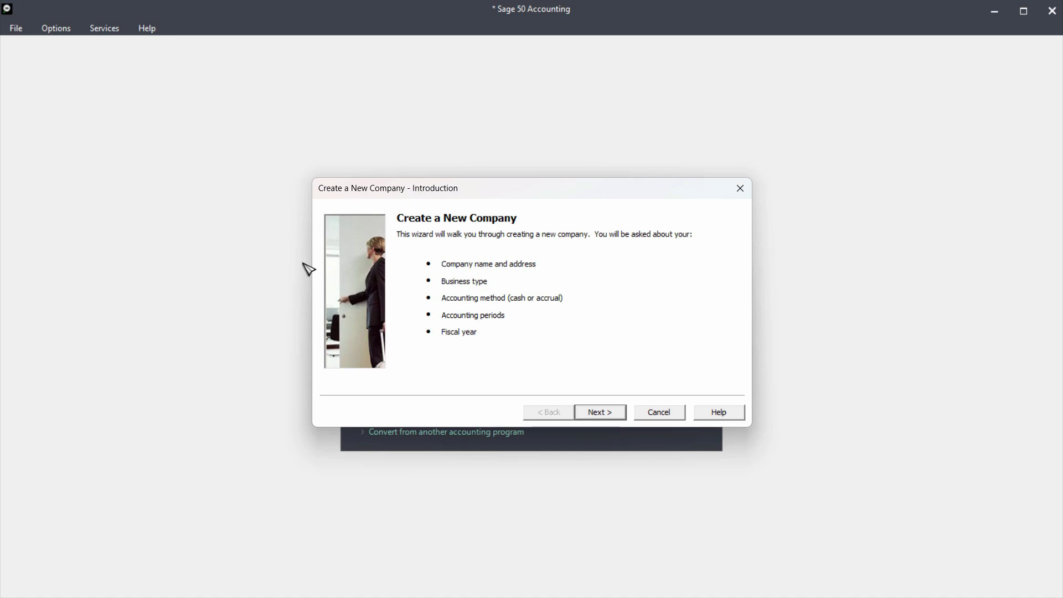
pyautogui.click(606, 416)
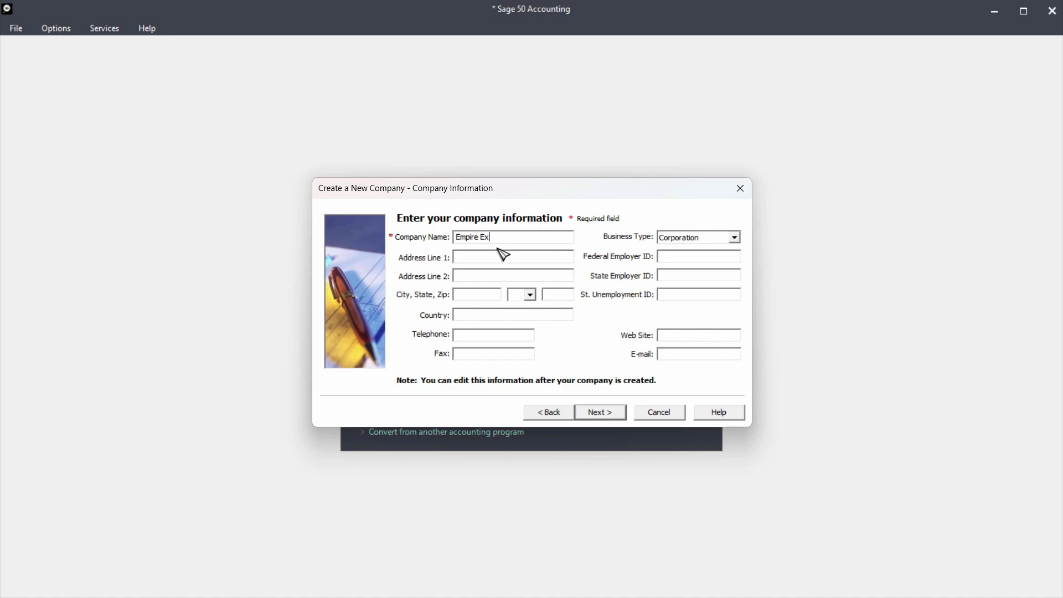
# Enter the company name Empire Textiles, set its business type to Sole Proprietorship, and continue the setup.
pyautogui.write('extiles')
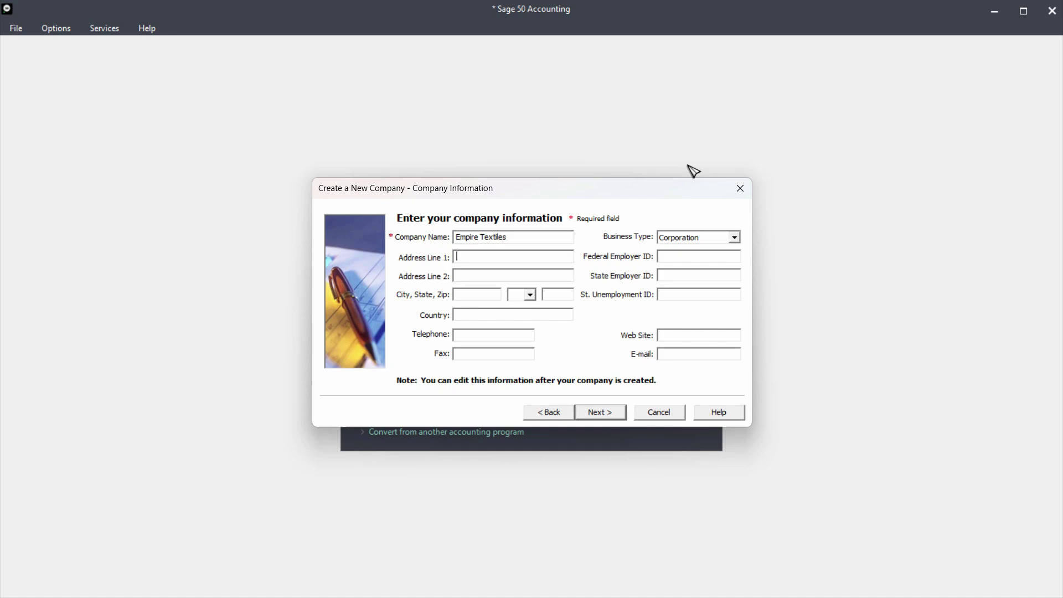
pyautogui.click(700, 238)
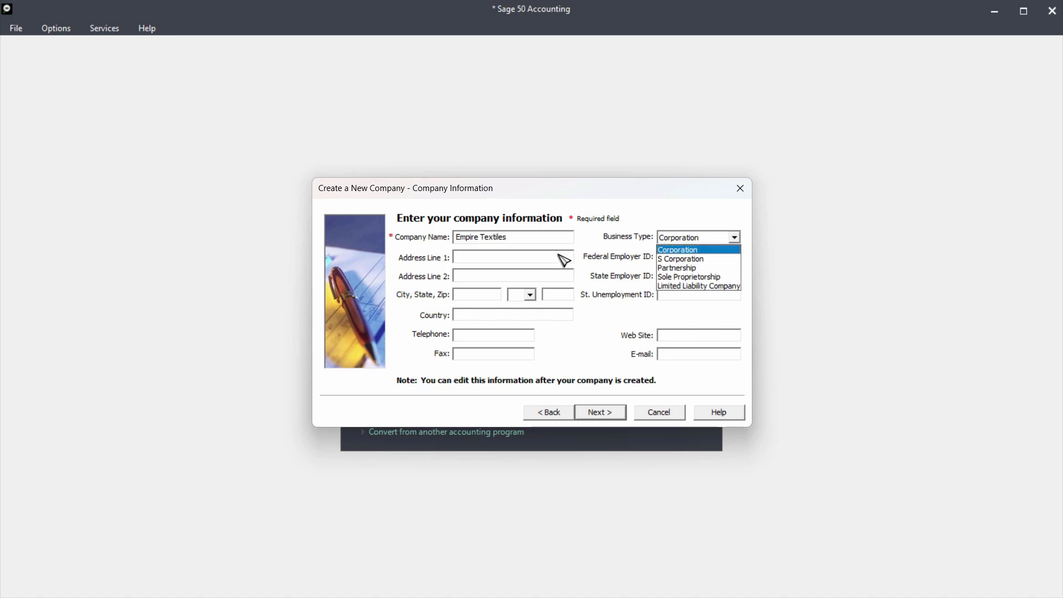
pyautogui.click(684, 277)
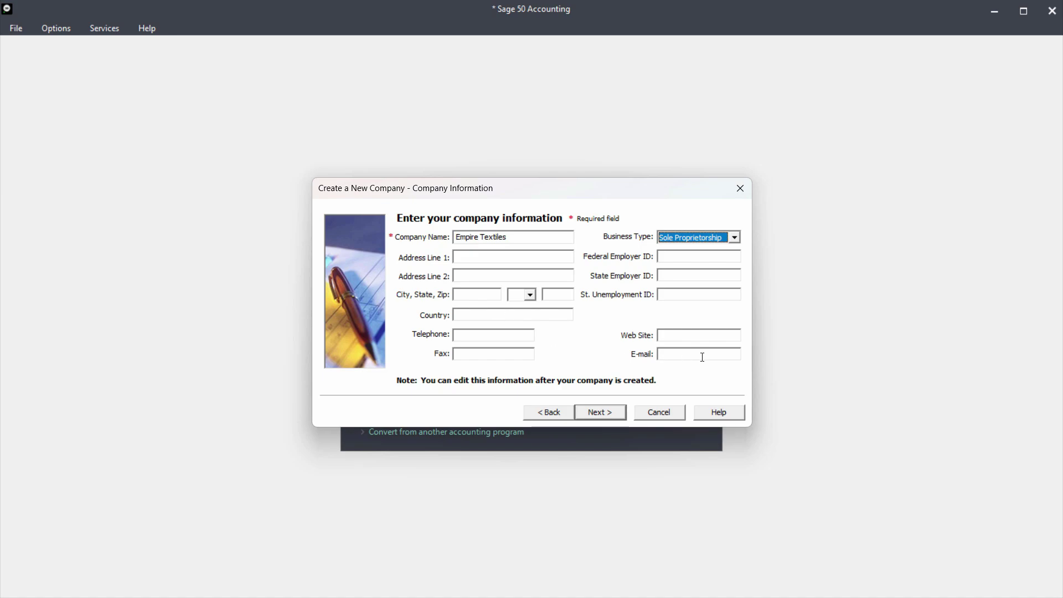
pyautogui.click(492, 256)
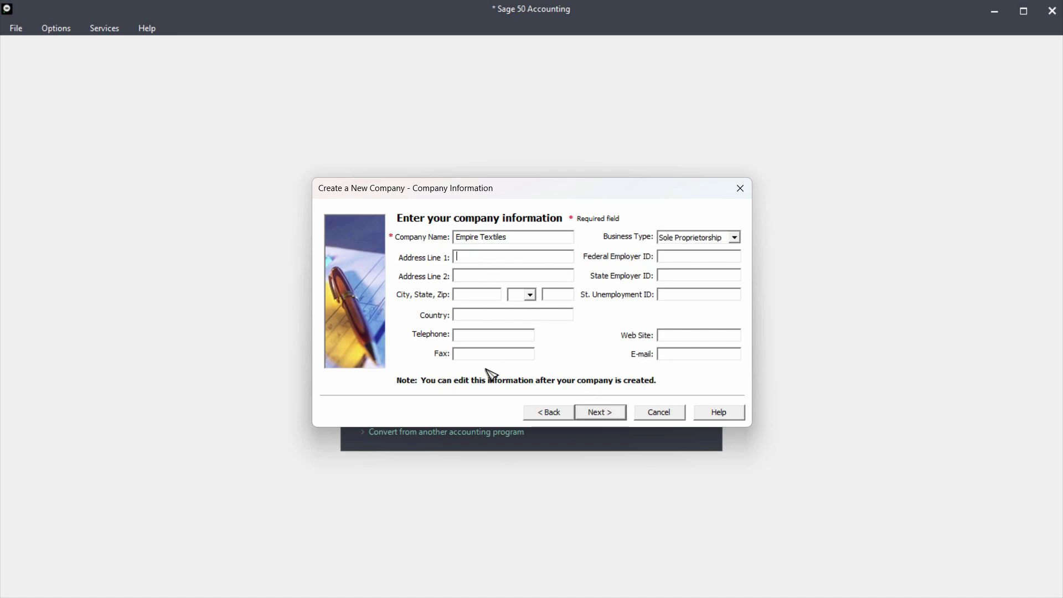
pyautogui.click(600, 412)
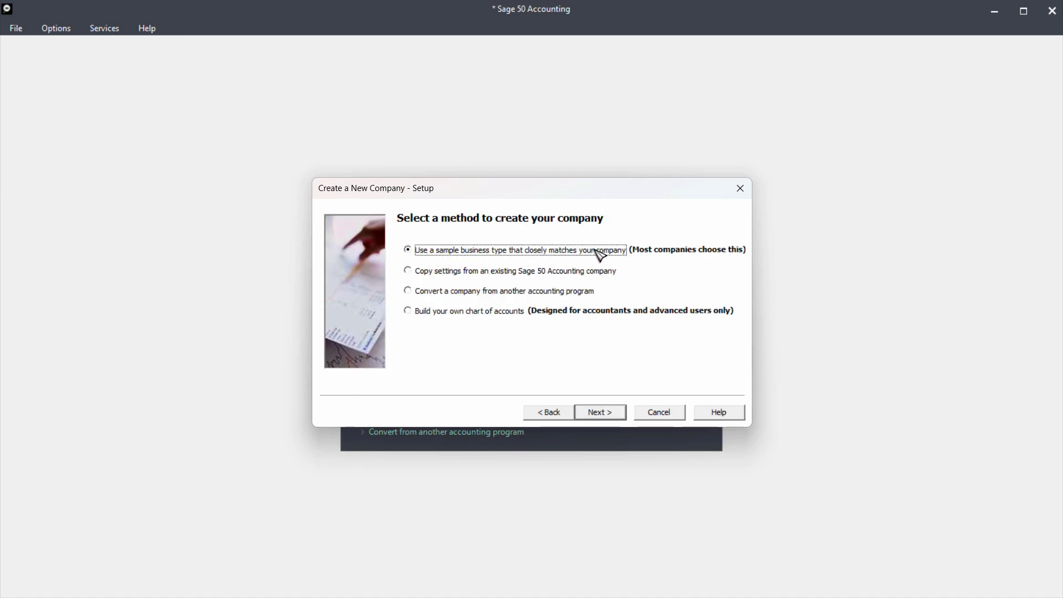
# Base the company on a sample business type, choosing the simplified Manufacturing Company type after reviewing its chart of accounts.
pyautogui.click(601, 415)
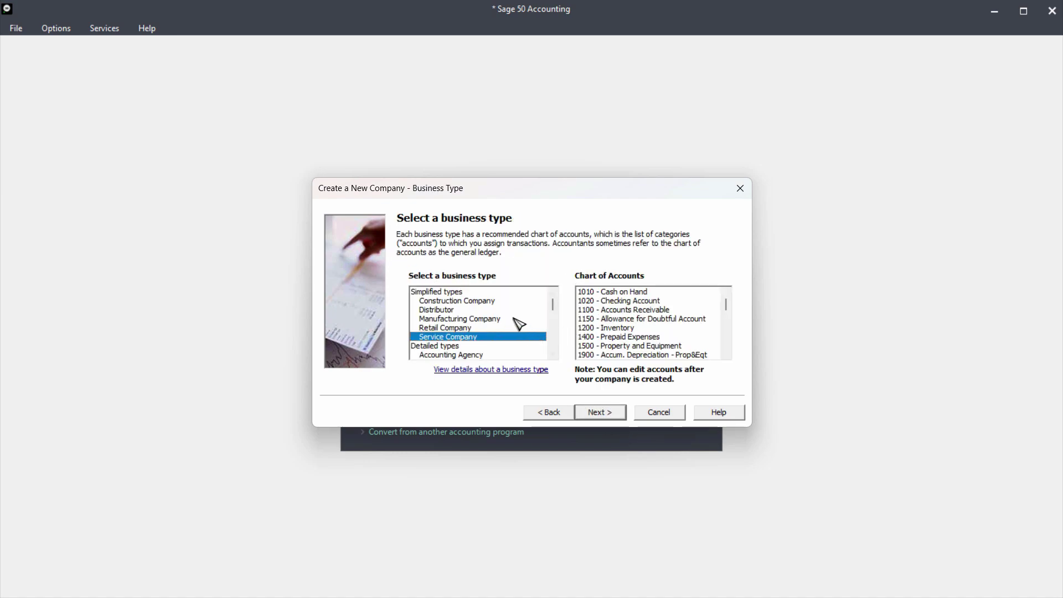
pyautogui.scroll(-15, 557, 313)
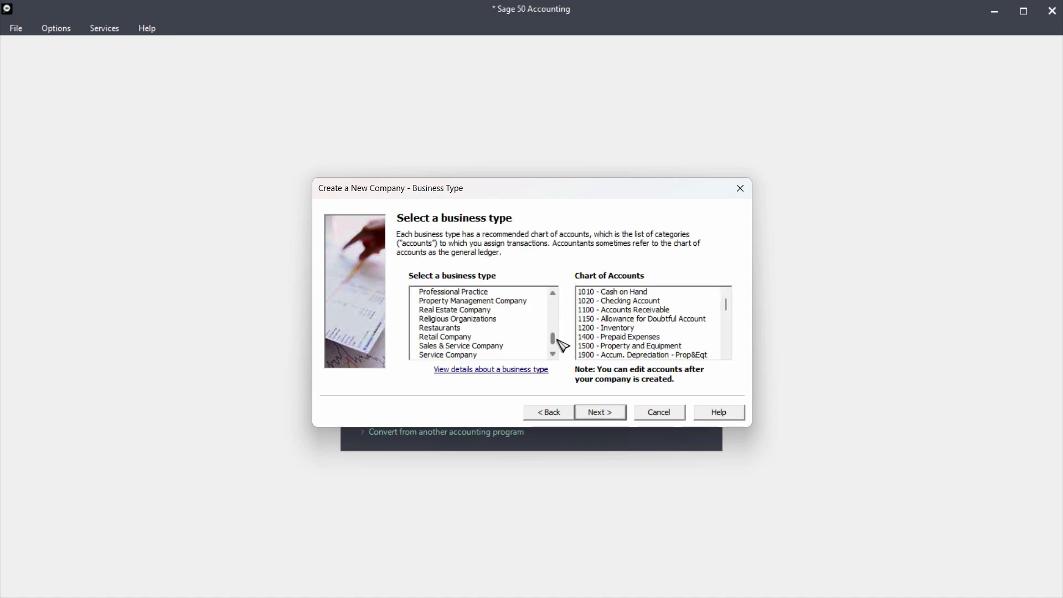
pyautogui.scroll(12, 562, 318)
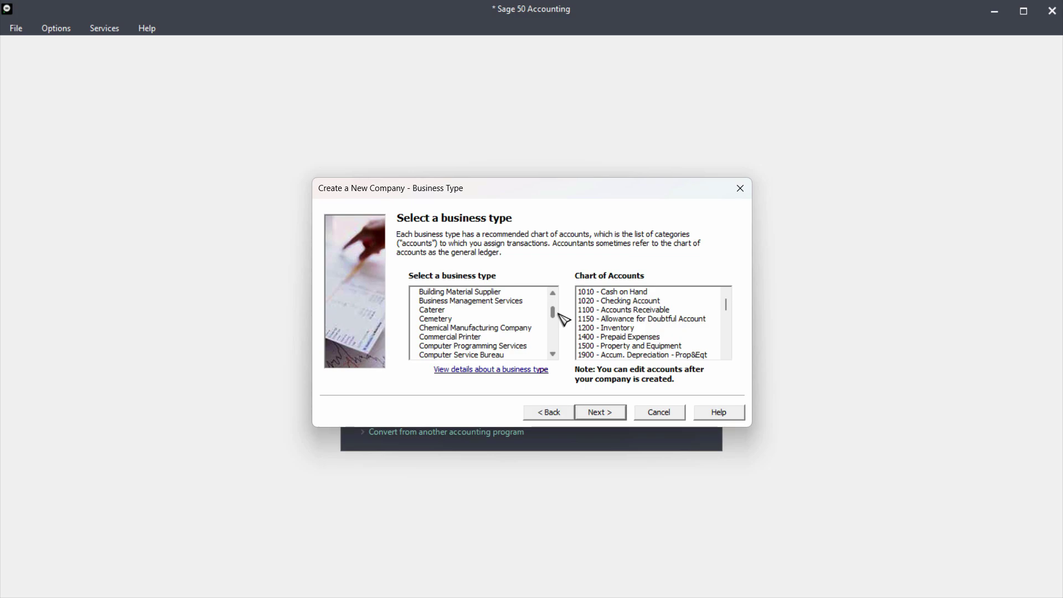
pyautogui.scroll(3, 556, 308)
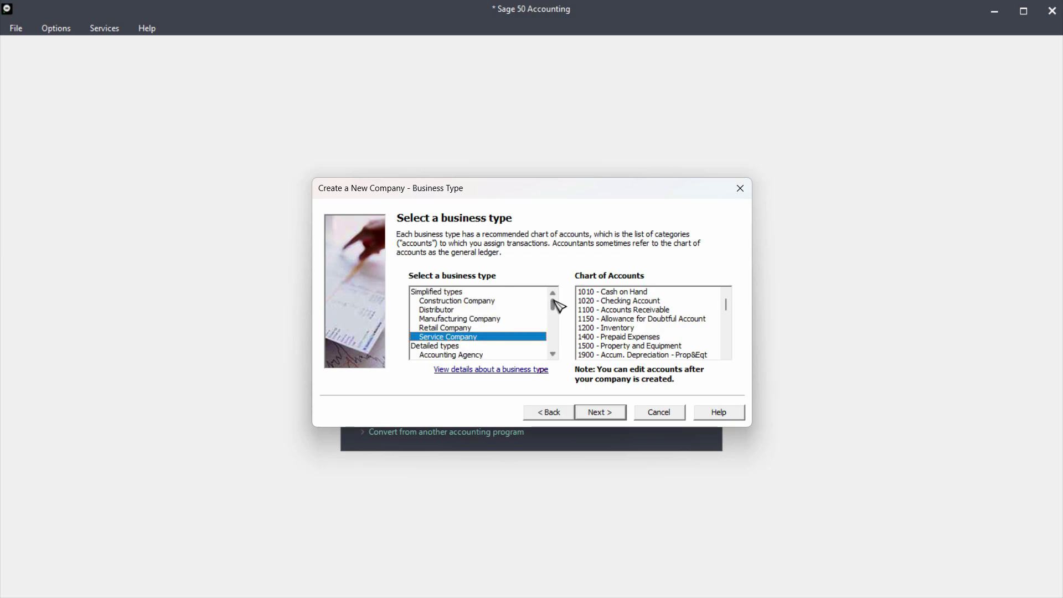
pyautogui.click(441, 319)
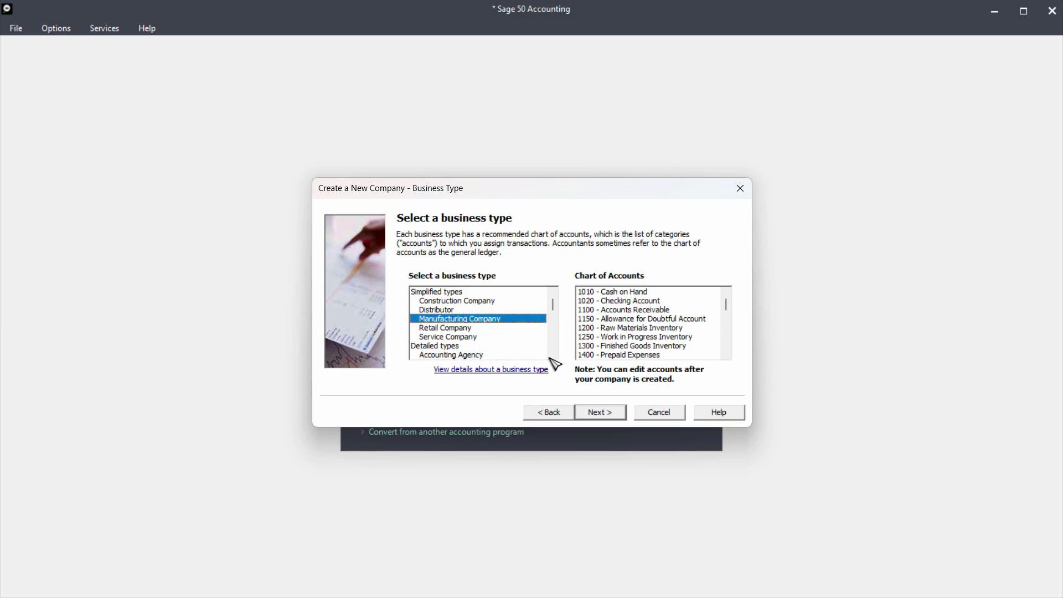
pyautogui.scroll(-2, 554, 359)
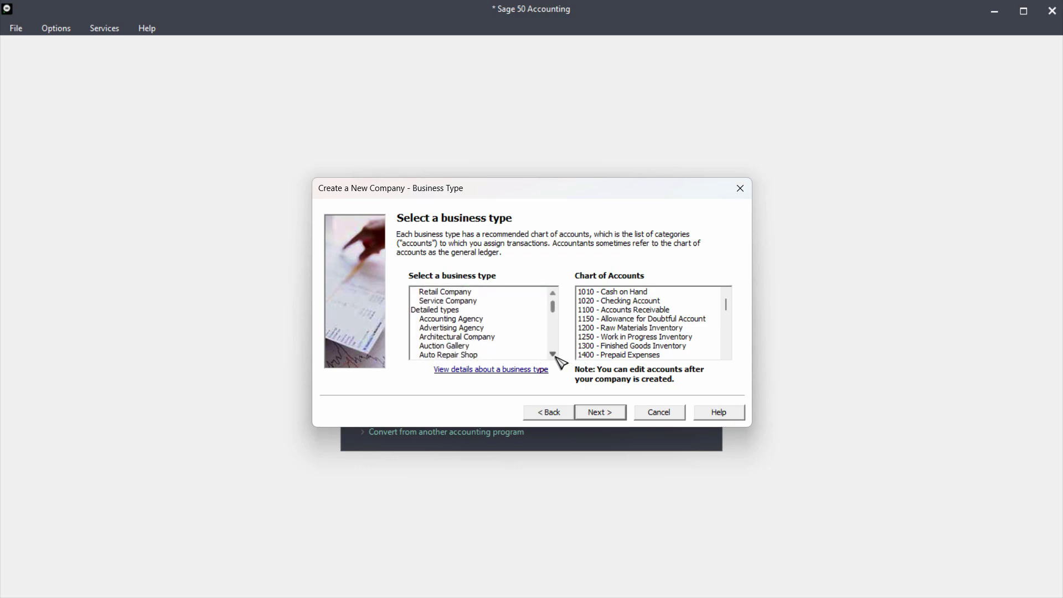
pyautogui.scroll(-1, 557, 359)
pyautogui.scroll(-3, 556, 357)
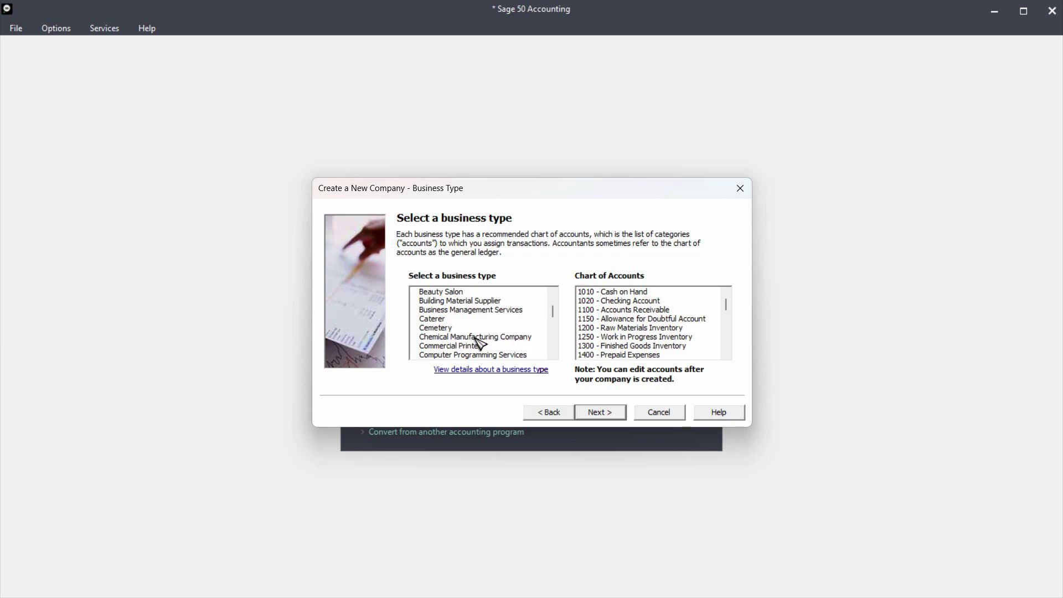
pyautogui.moveTo(553, 308); pyautogui.dragTo(554, 298)
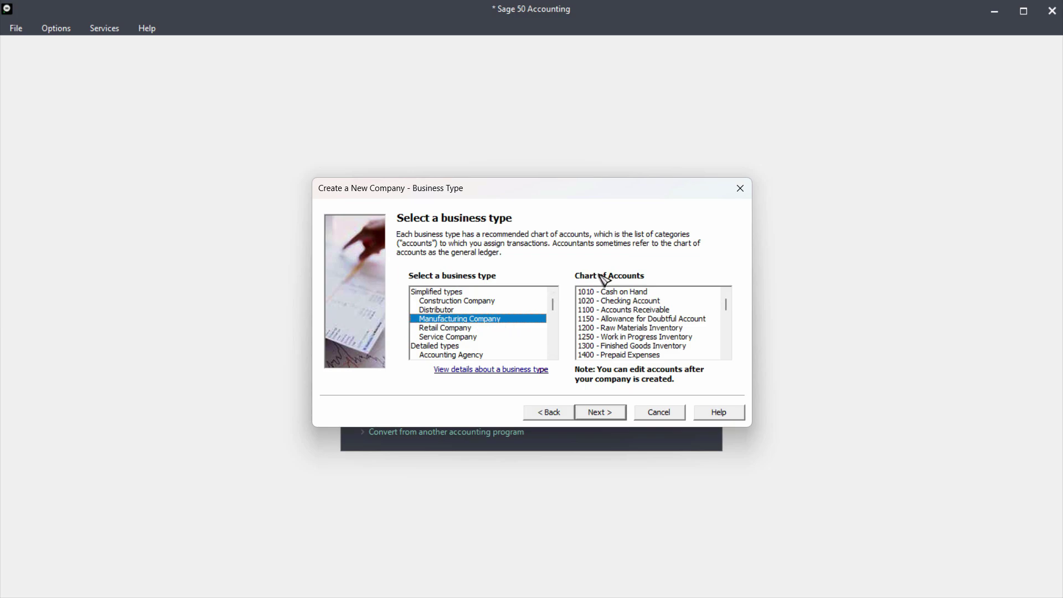
pyautogui.moveTo(727, 304); pyautogui.dragTo(729, 354)
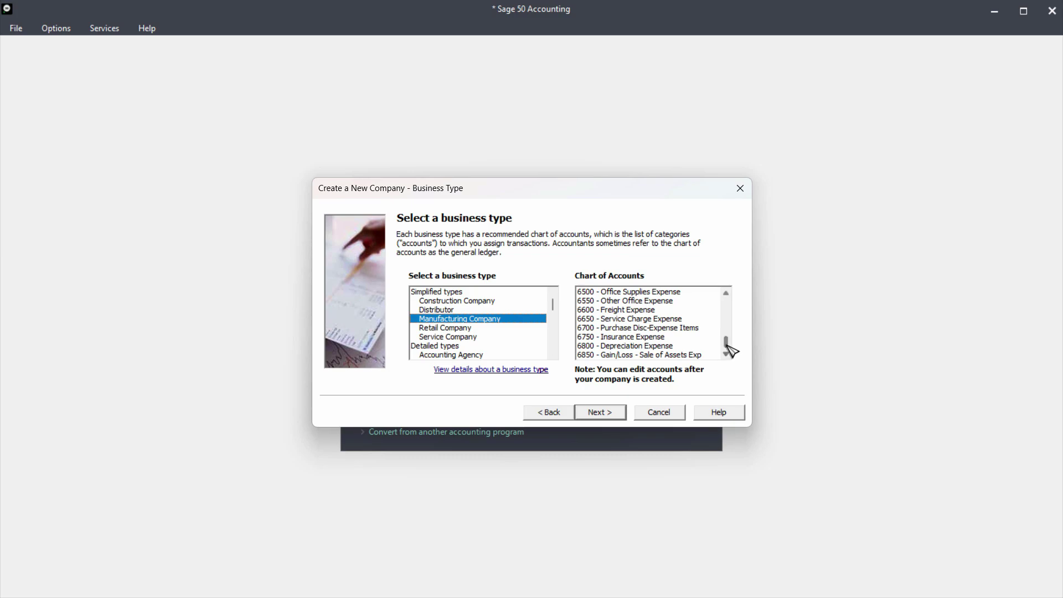
pyautogui.moveTo(727, 340); pyautogui.dragTo(727, 298)
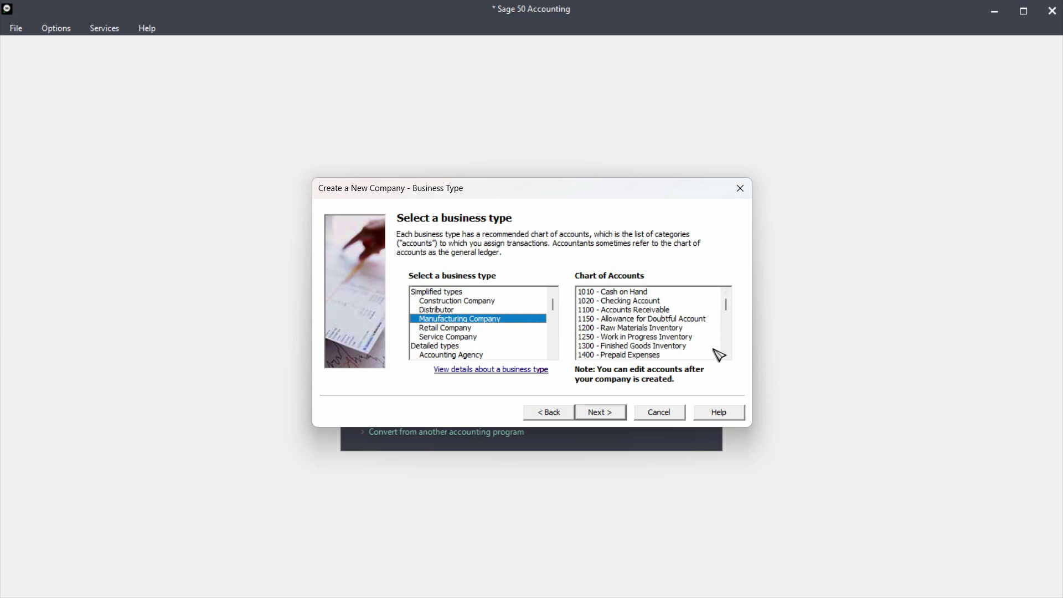
pyautogui.click(606, 416)
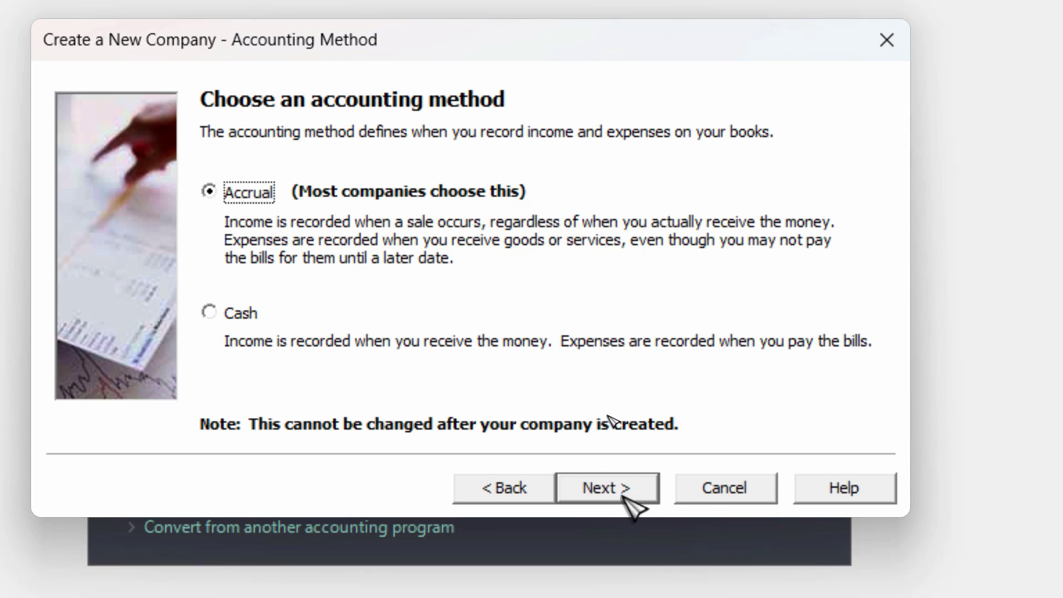
# Choose the Accrual accounting method and Real Time posting for the new company.
pyautogui.click(623, 494)
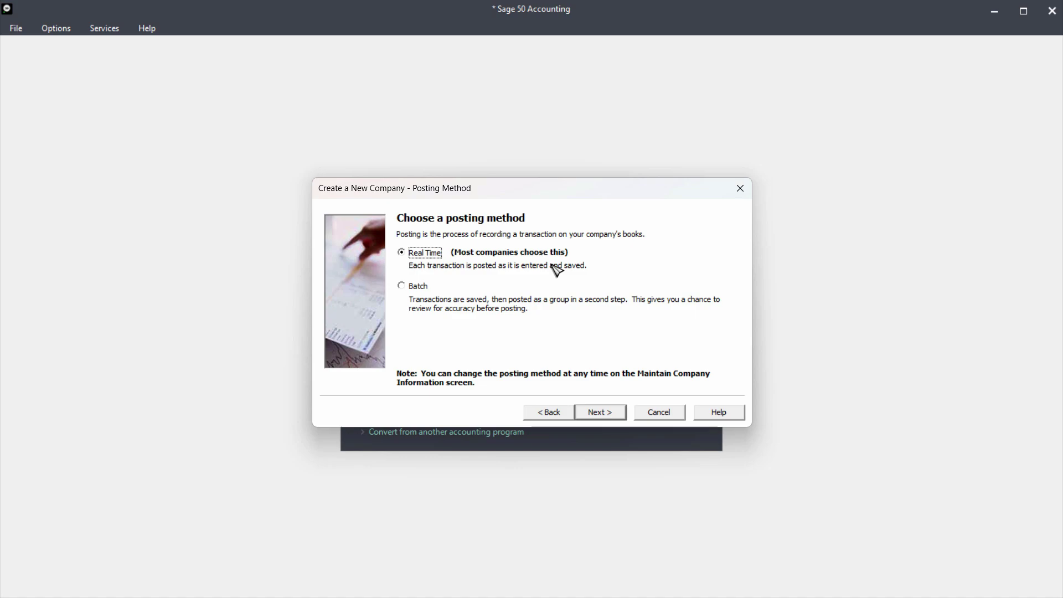
pyautogui.click(608, 414)
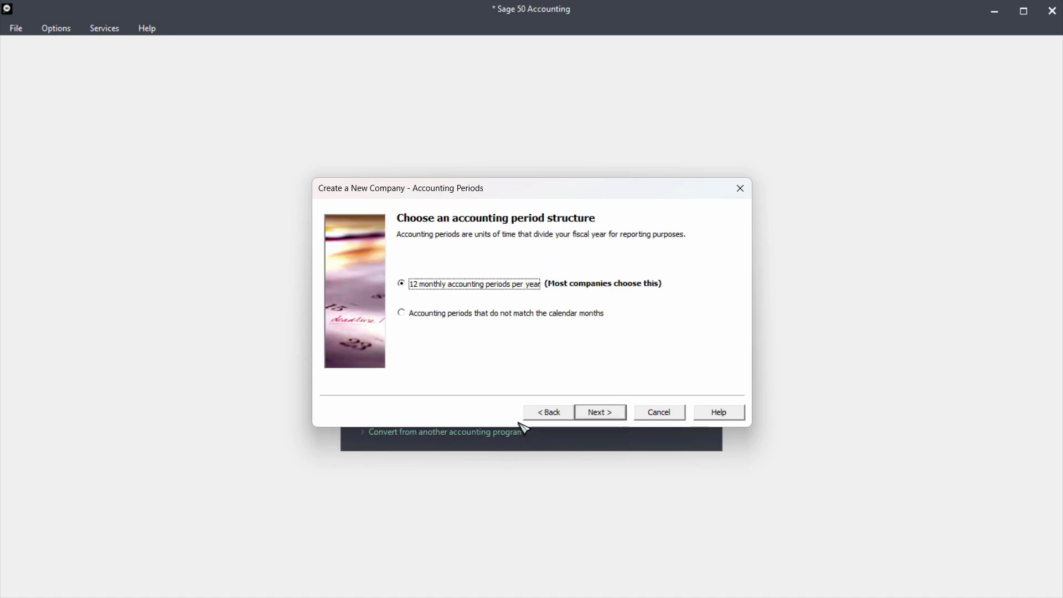
pyautogui.click(548, 414)
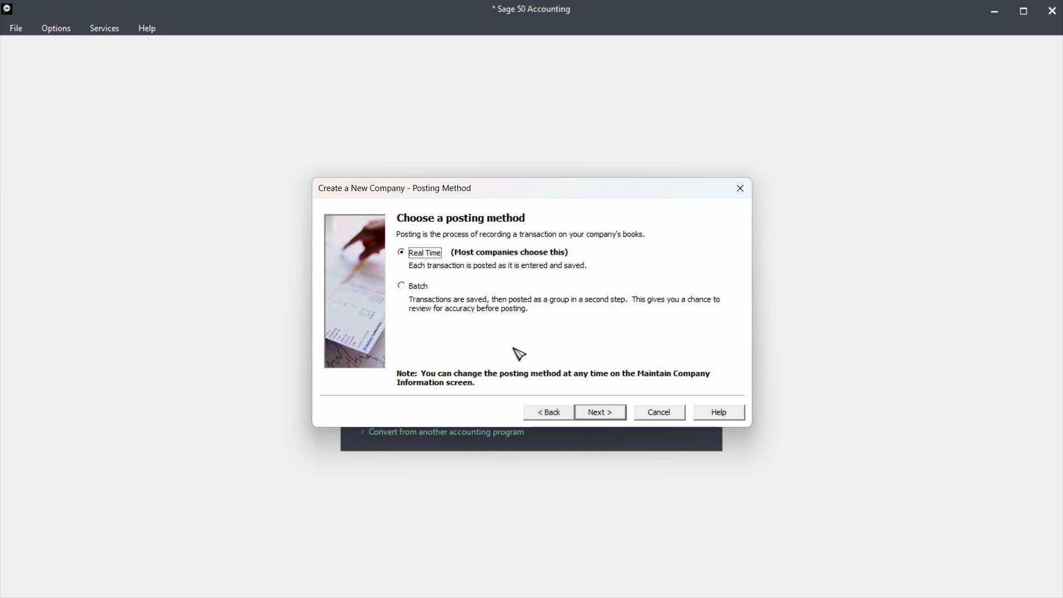
pyautogui.click(607, 415)
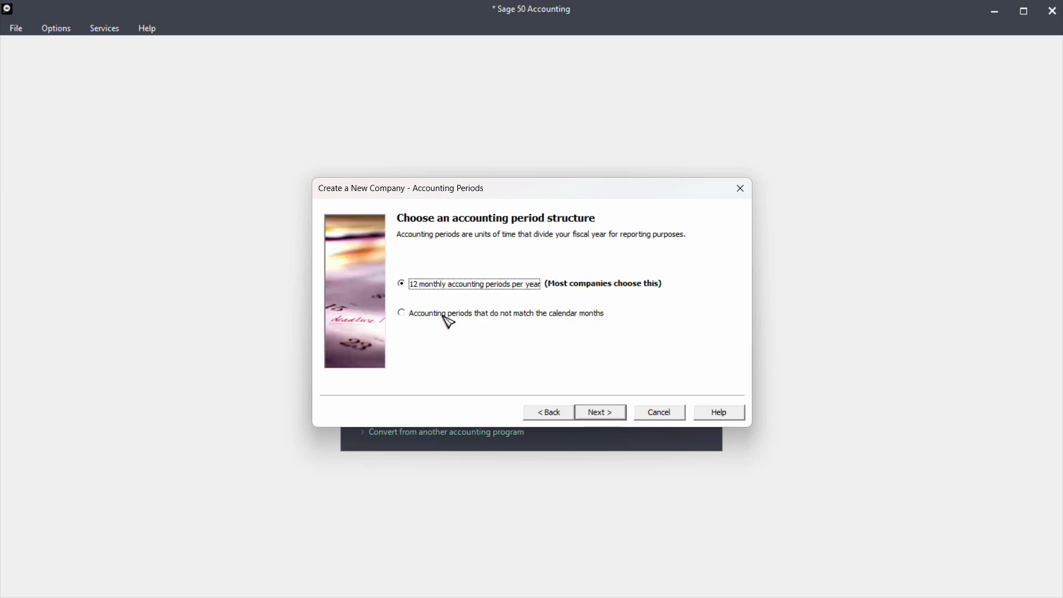
# Use 12 monthly accounting periods with the fiscal year starting January 2025, and finish creating the company.
pyautogui.click(599, 413)
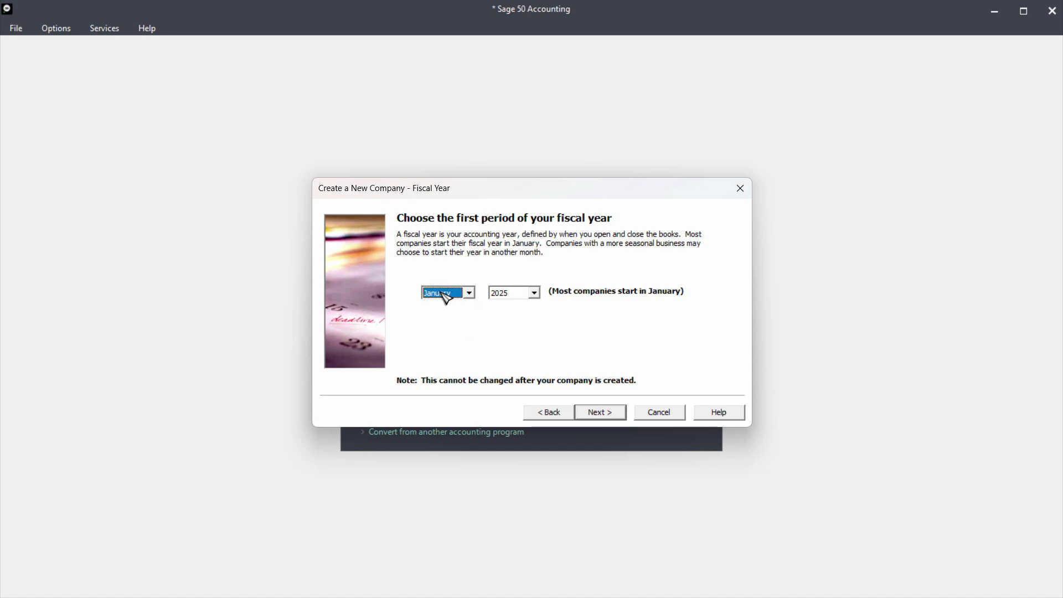
pyautogui.click(607, 413)
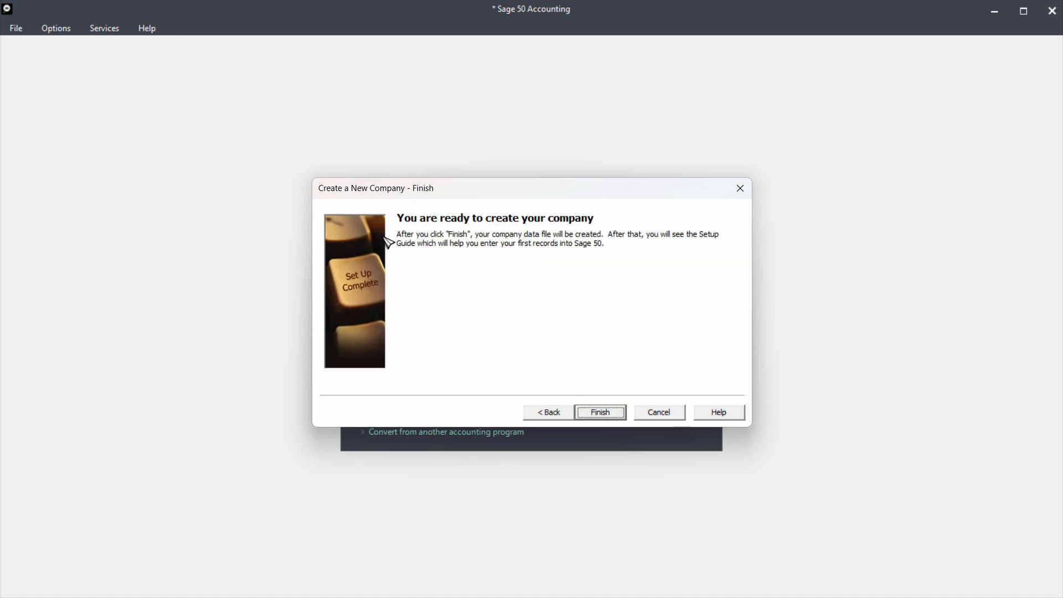
pyautogui.click(600, 418)
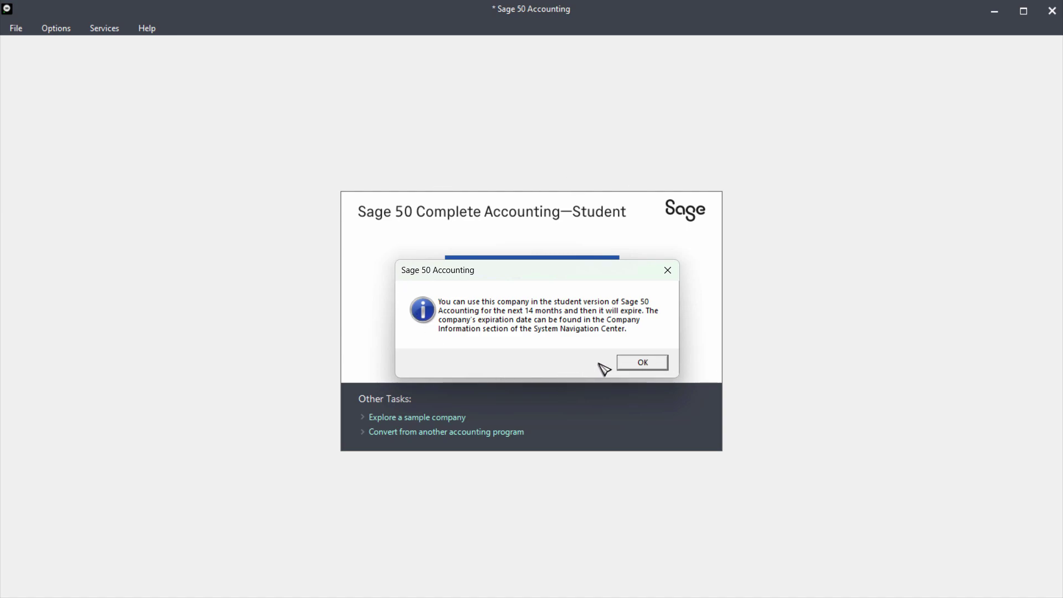
pyautogui.click(634, 367)
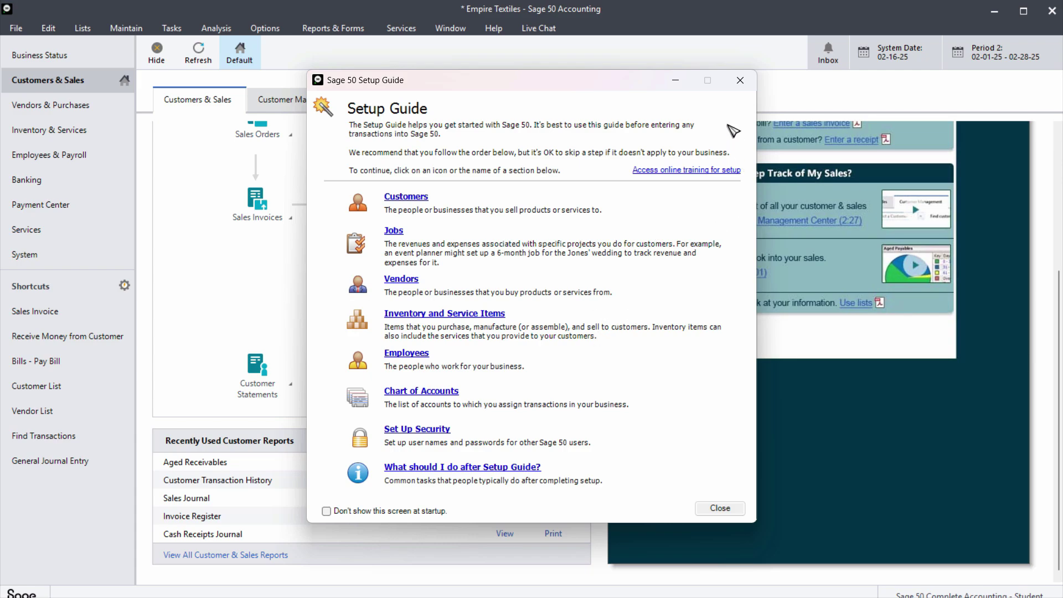
# Exit the Setup Guide and accept its closing message.
pyautogui.click(740, 80)
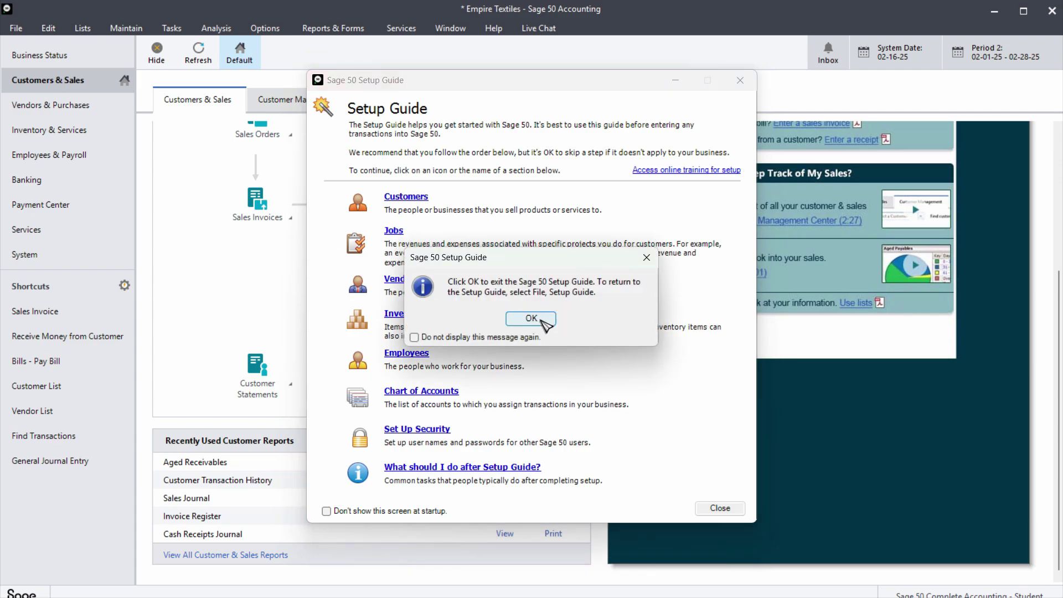
pyautogui.click(532, 317)
pyautogui.scroll(4, 331, 167)
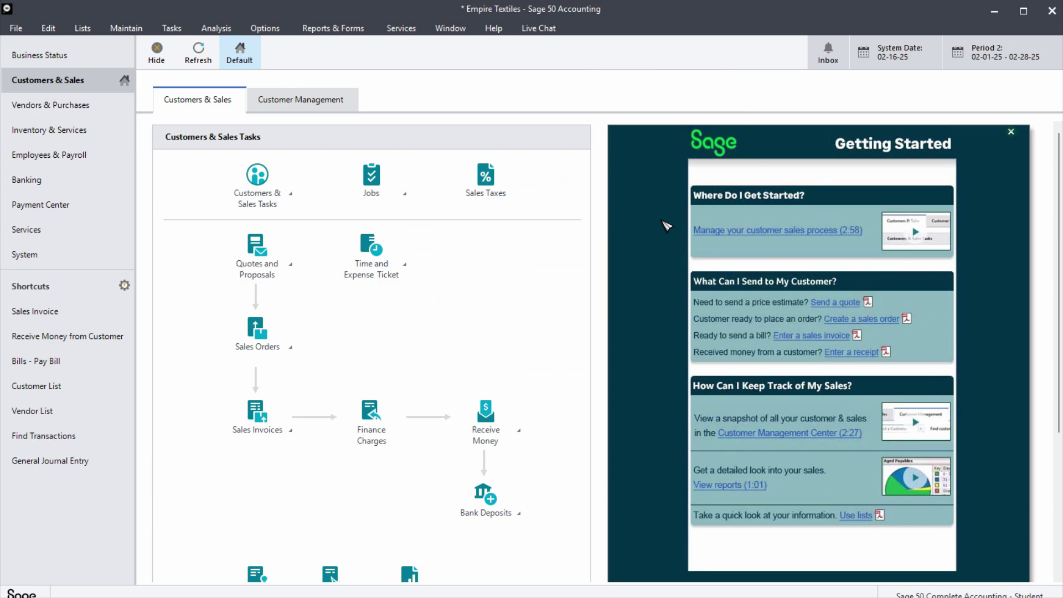
# Go to the Vendors & Purchases center and dismiss the script error.
pyautogui.click(25, 110)
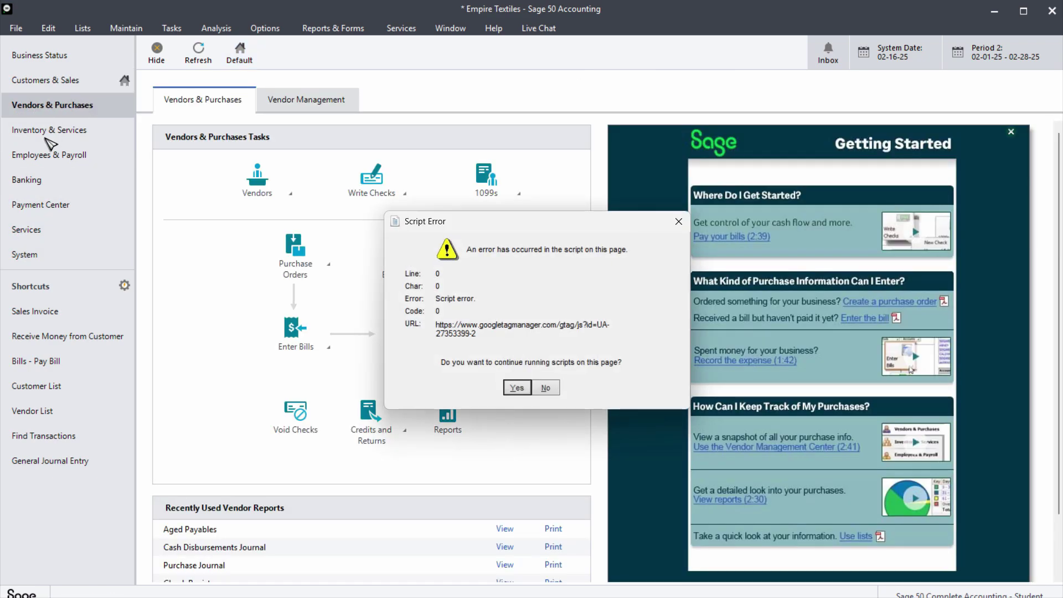
pyautogui.click(517, 387)
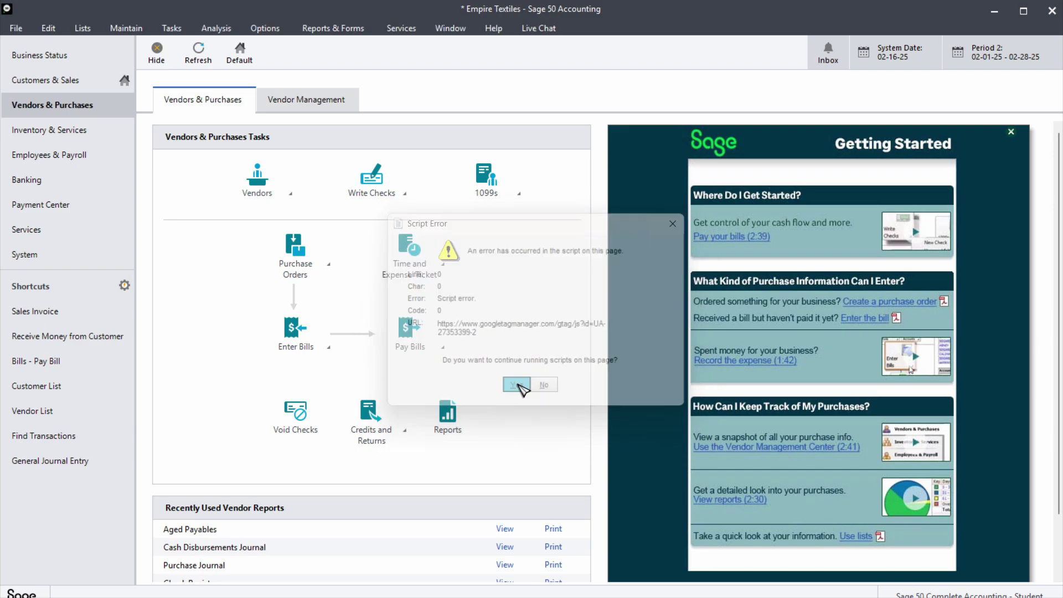
pyautogui.click(520, 387)
# Close the Getting Started guides in the Inventory & Services and Vendors & Purchases centers.
pyautogui.click(39, 129)
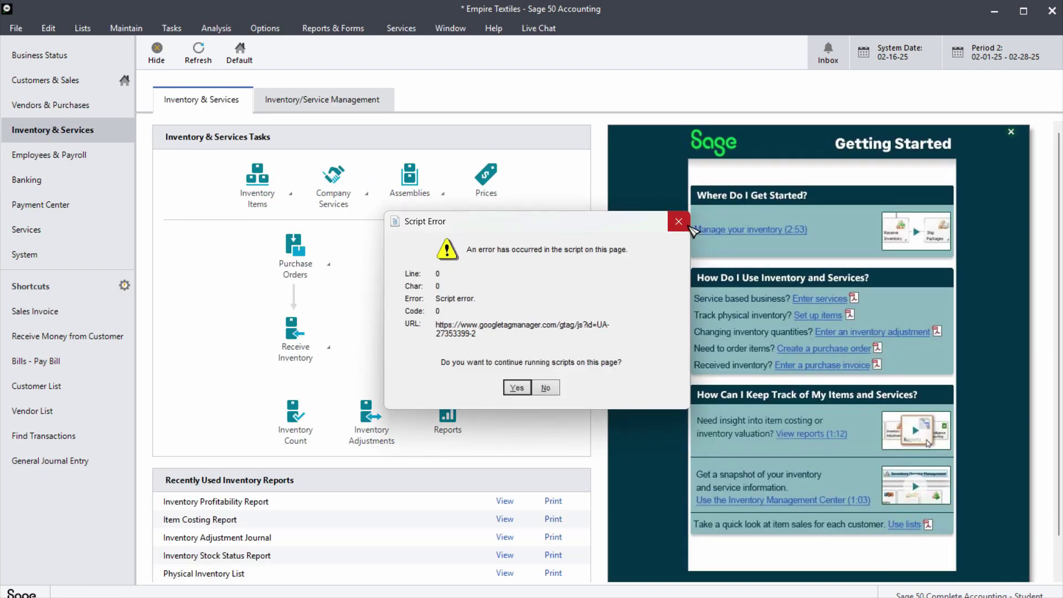
pyautogui.click(677, 221)
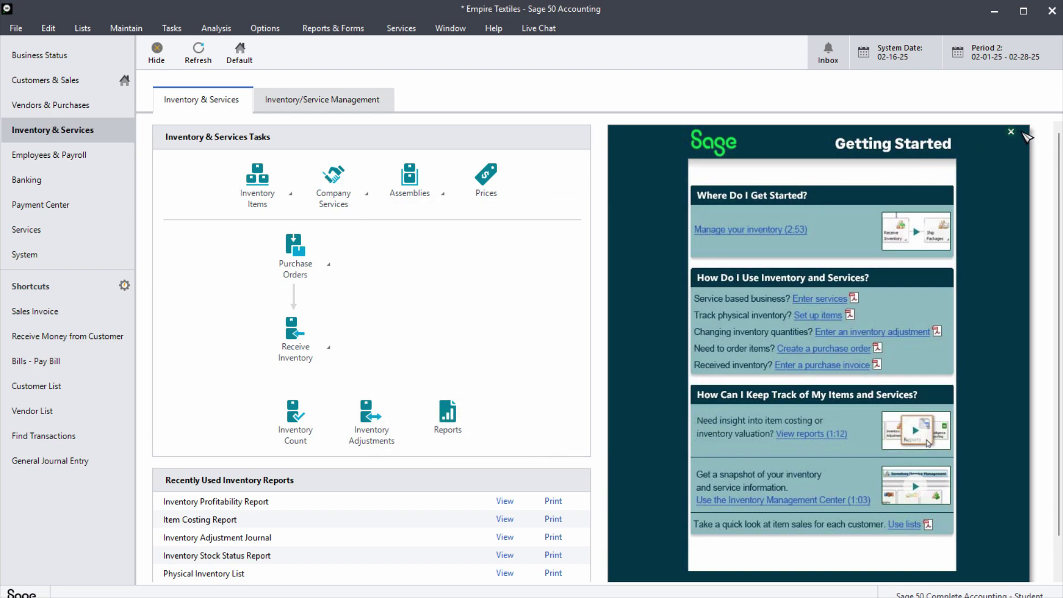
pyautogui.click(1009, 134)
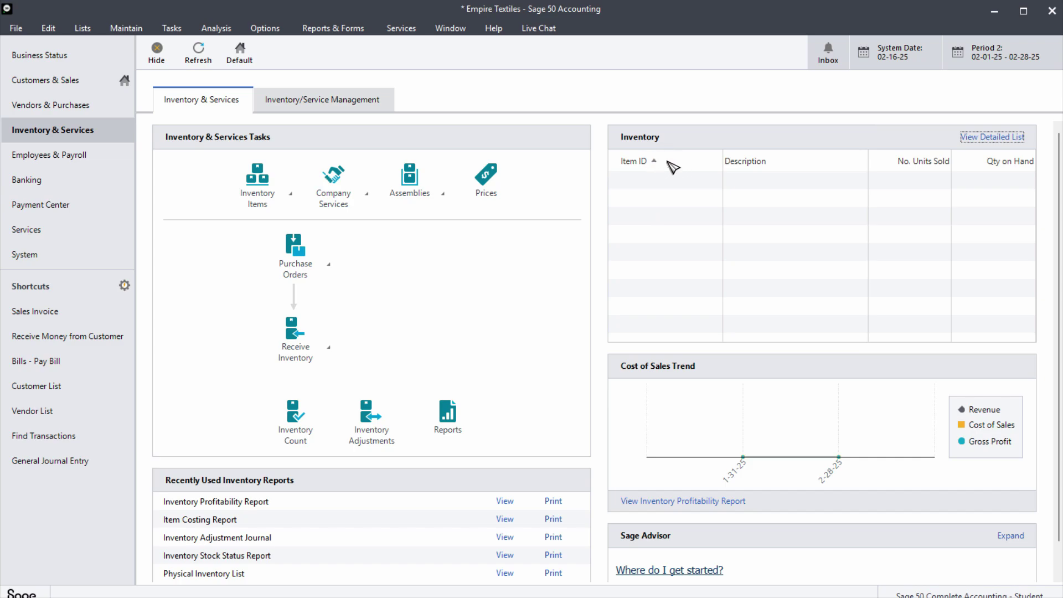
pyautogui.click(56, 110)
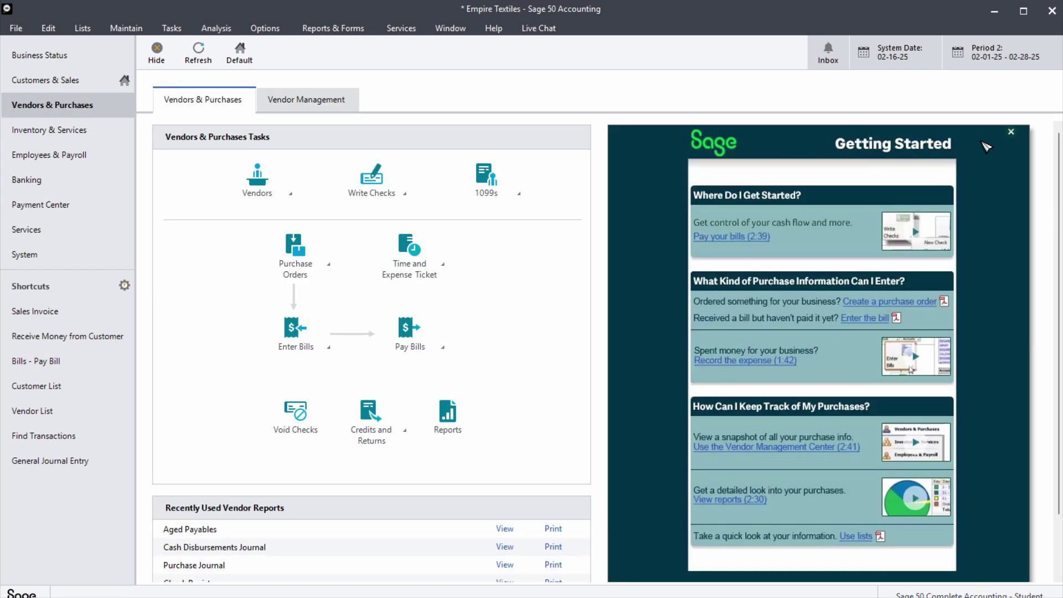
pyautogui.click(1011, 133)
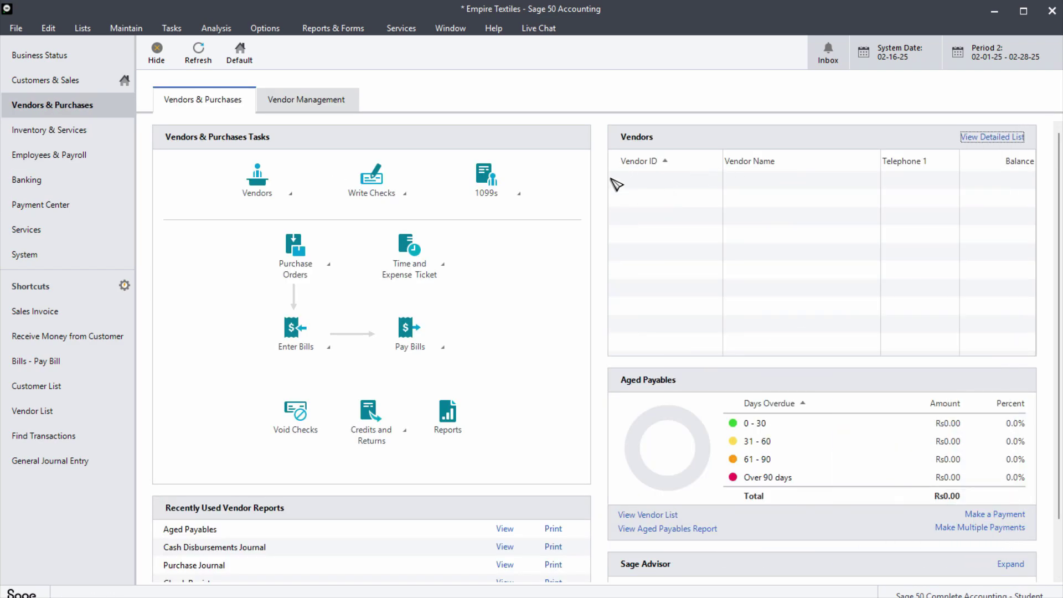